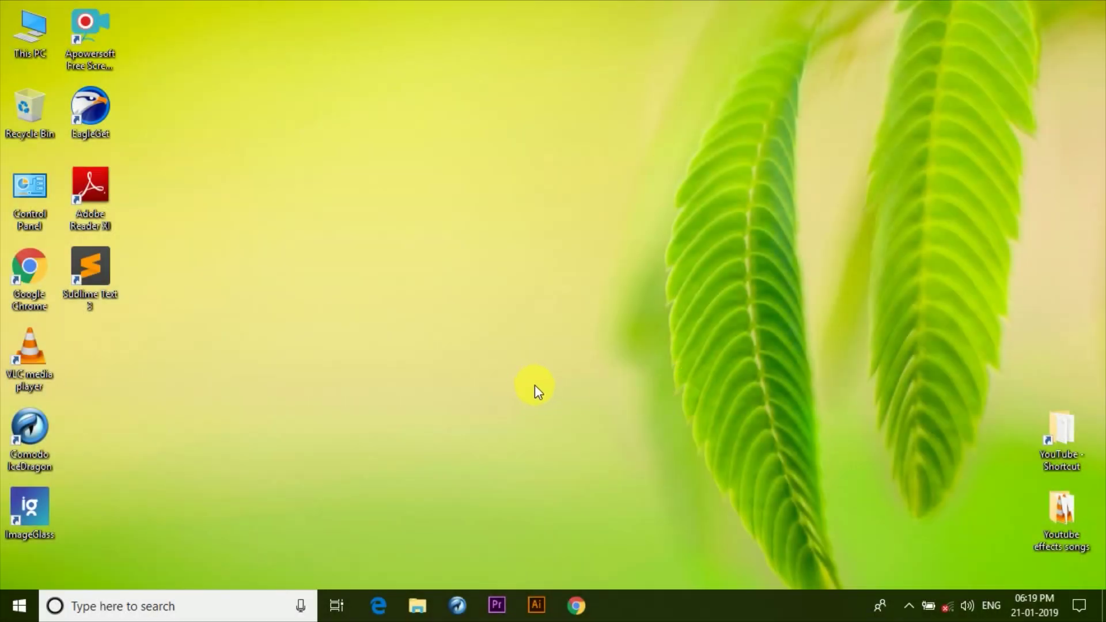
From This PC, unlock USB Drive (G:) by entering its BitLocker password.
double_click(30, 40)
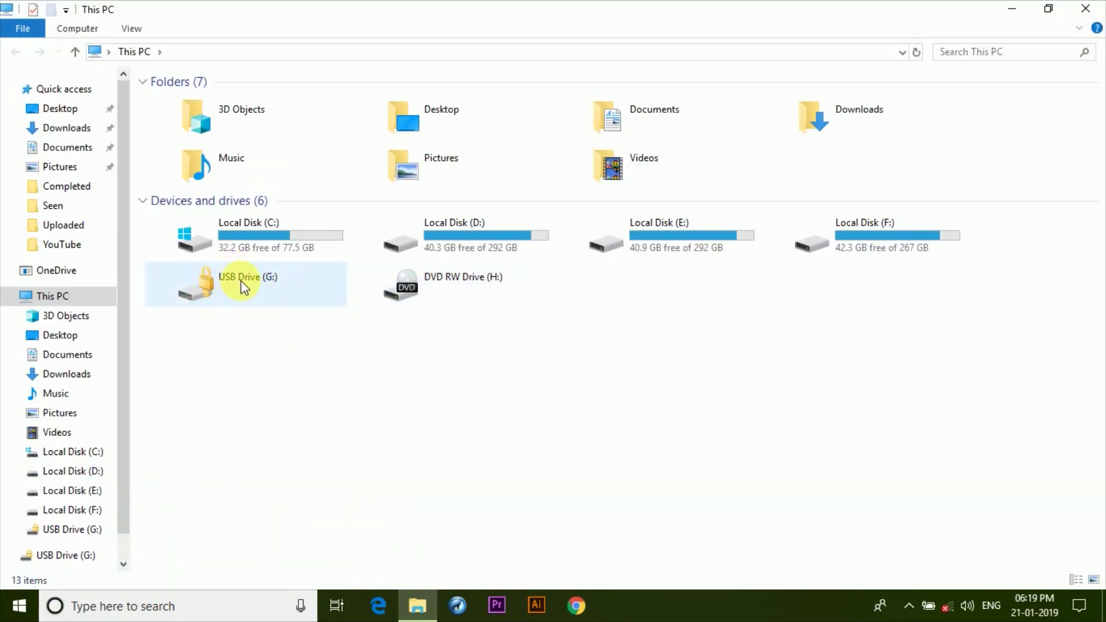
left_click(241, 281)
double_click(241, 281)
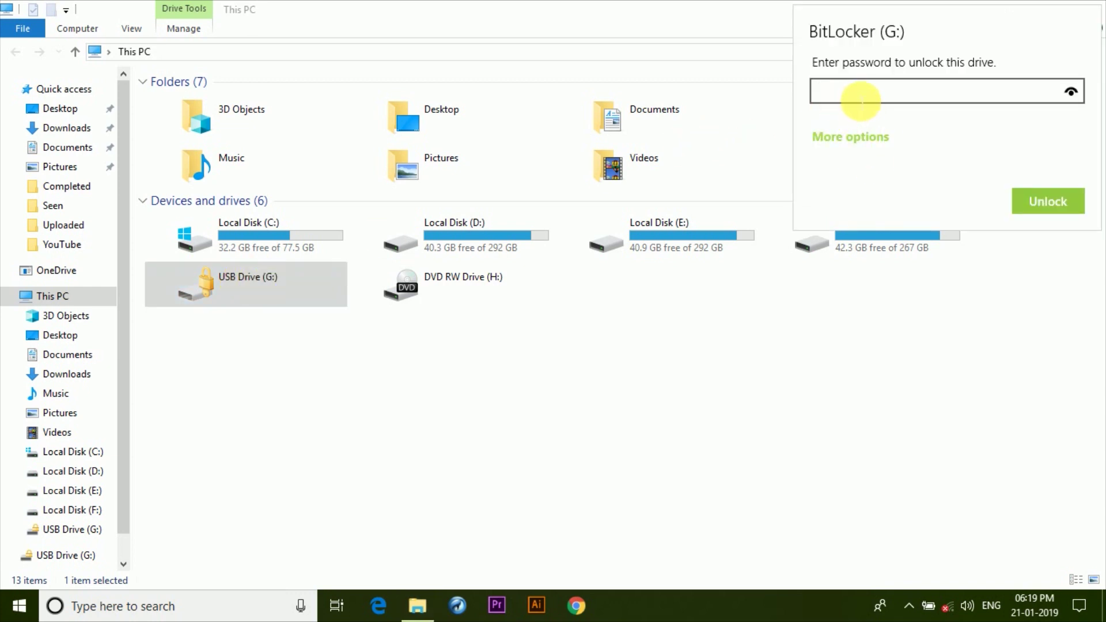
type("1234567890")
left_click(1045, 200)
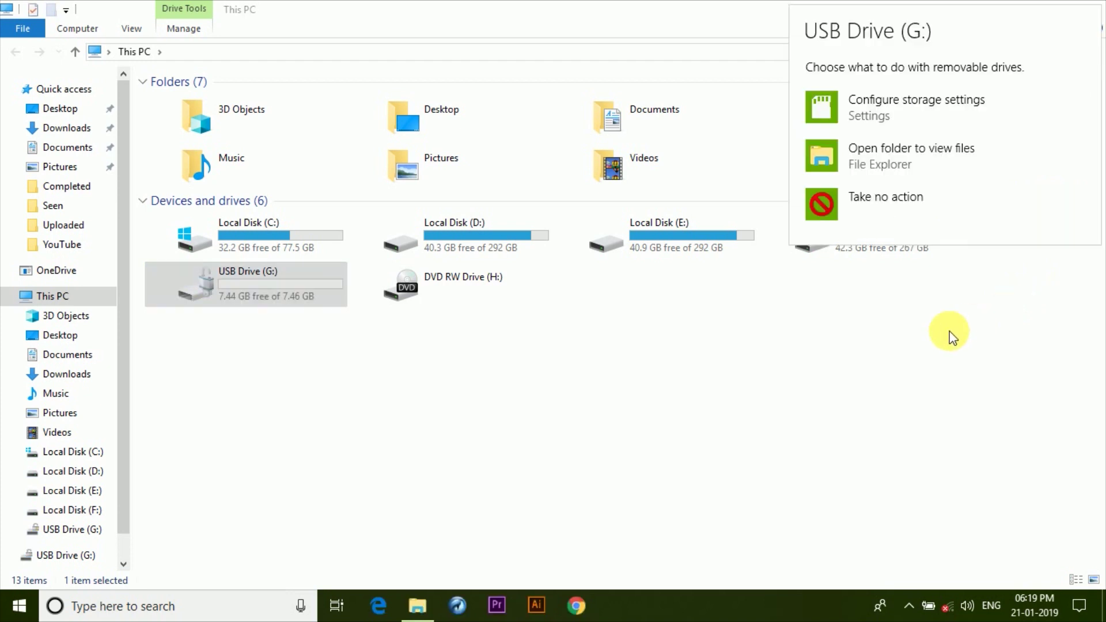
Open USB Drive (G:) to check its file, then return to This PC and close Explorer.
left_click(242, 292)
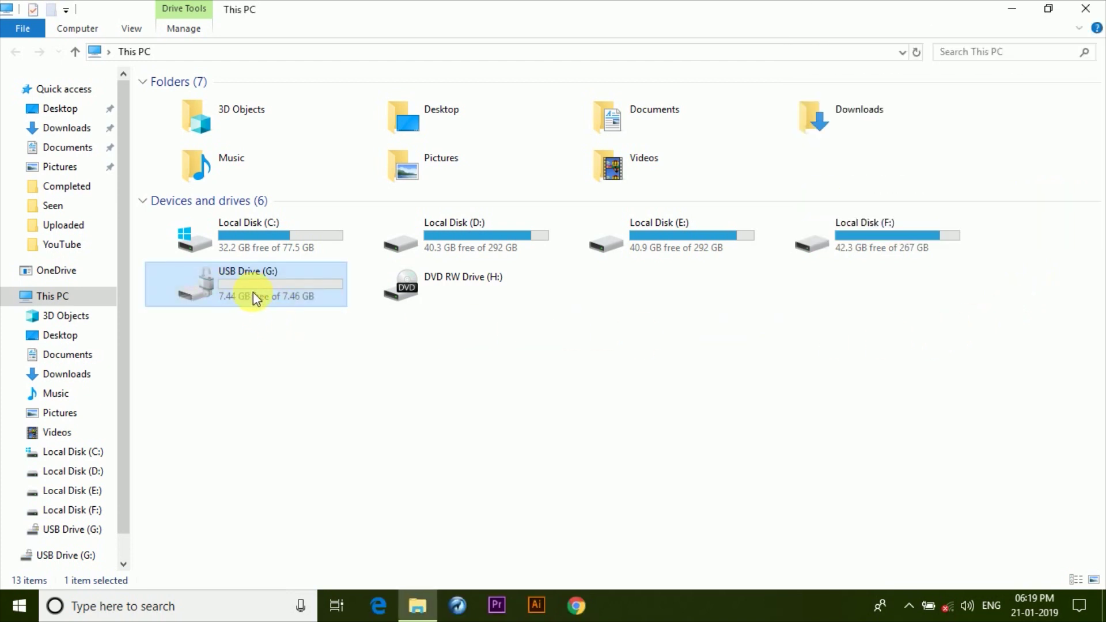
double_click(253, 293)
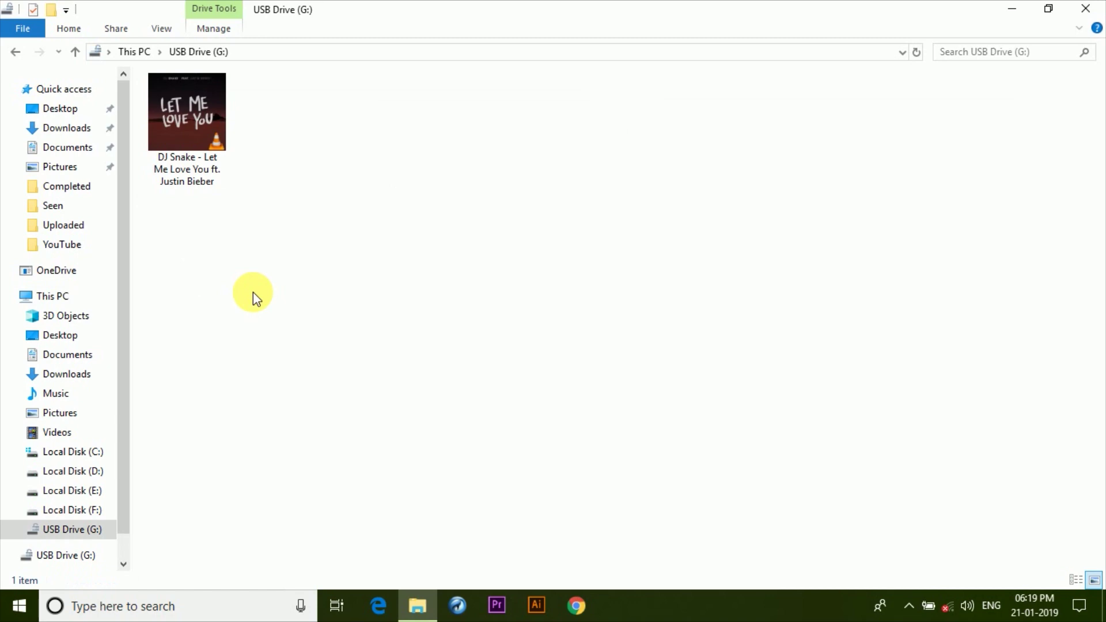
left_click(18, 57)
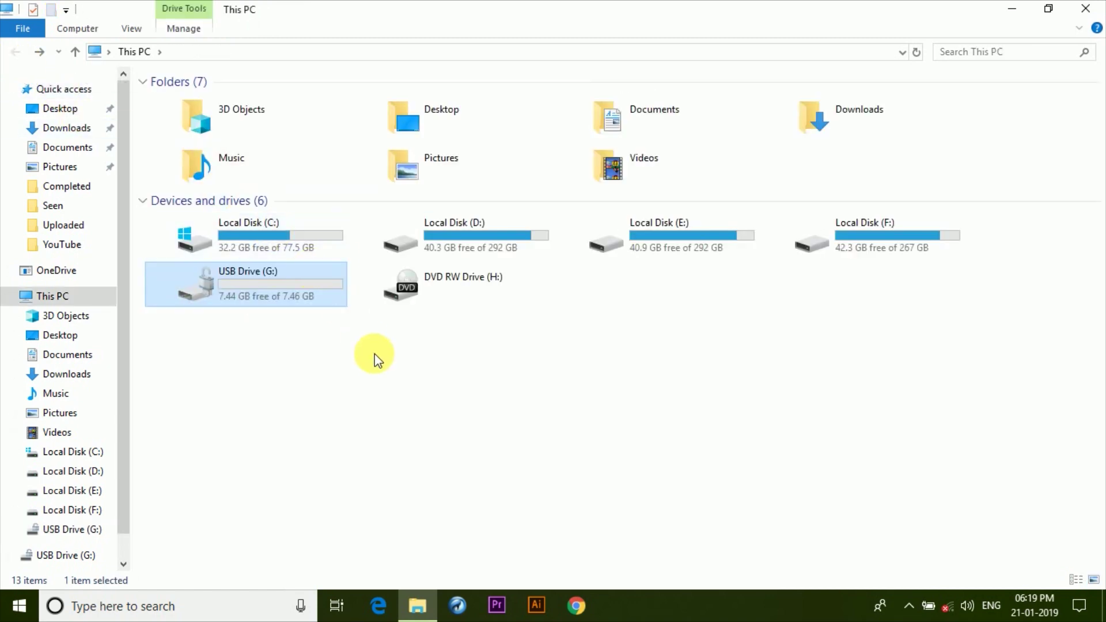
left_click(1082, 8)
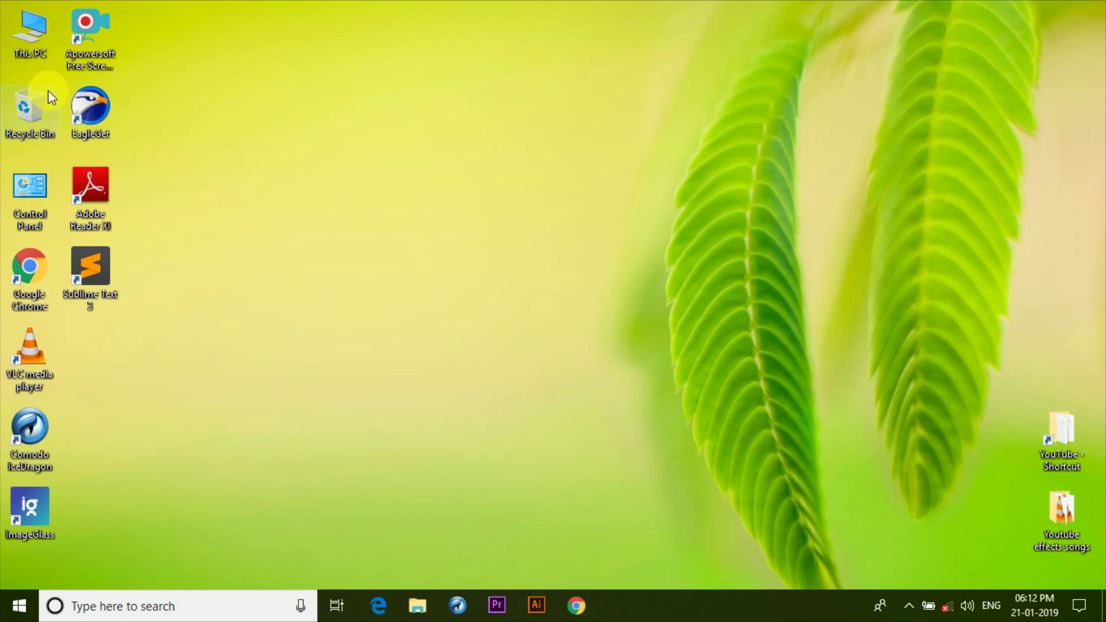
Launch Turn on BitLocker for USB Drive (G:) and pick password unlocking.
double_click(33, 51)
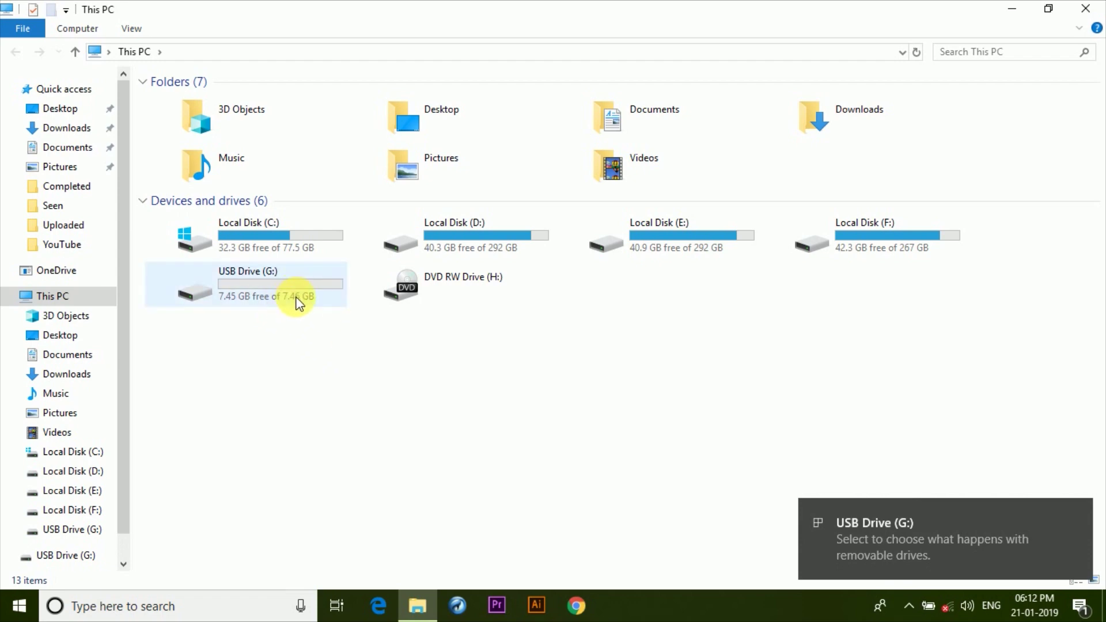
right_click(265, 282)
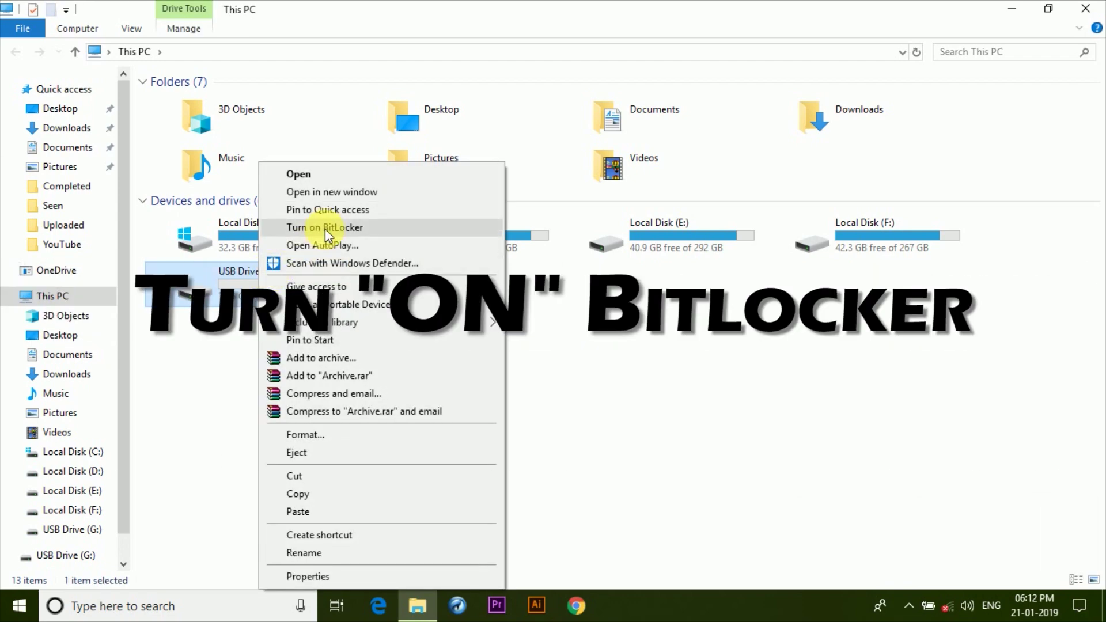
left_click(326, 228)
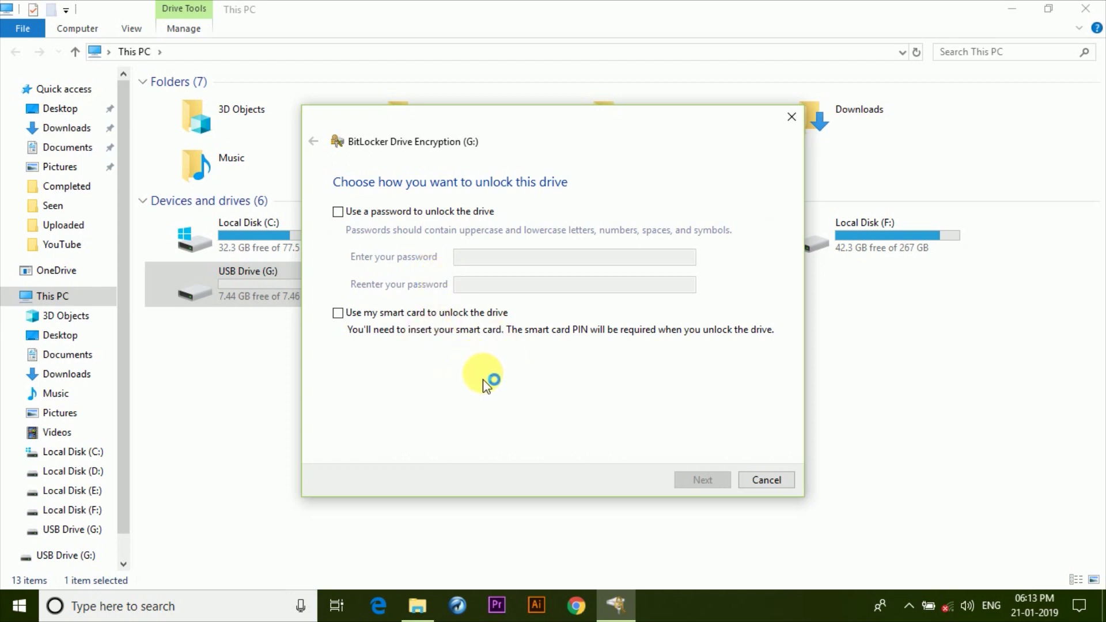
left_click(360, 220)
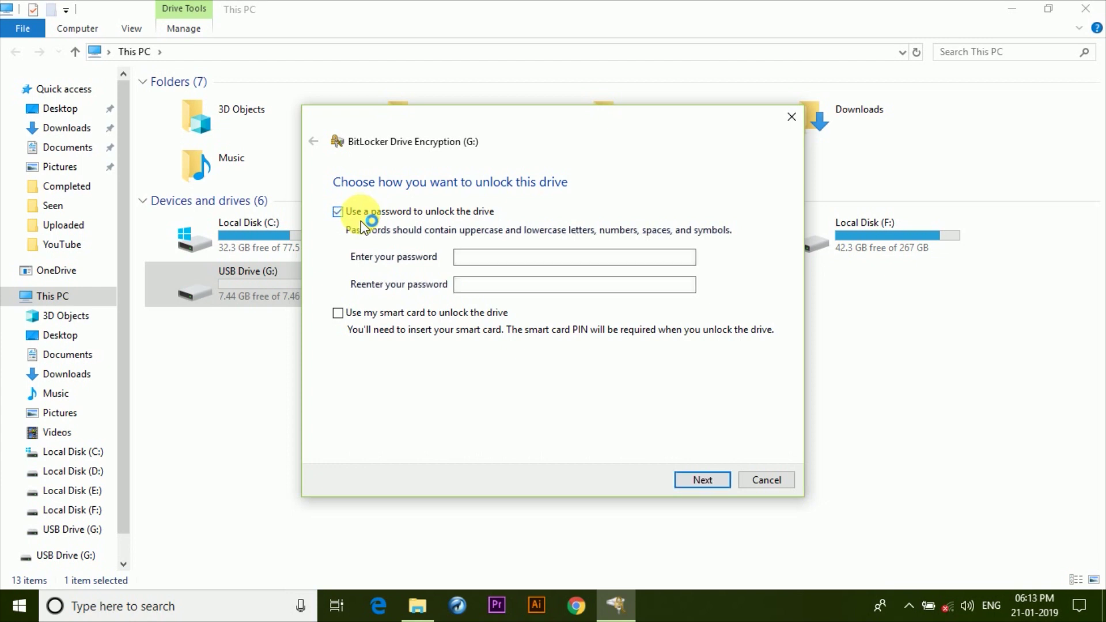
Enter and confirm a new drive password, then choose to save the recovery key to a file.
left_click(477, 258)
type("*********")
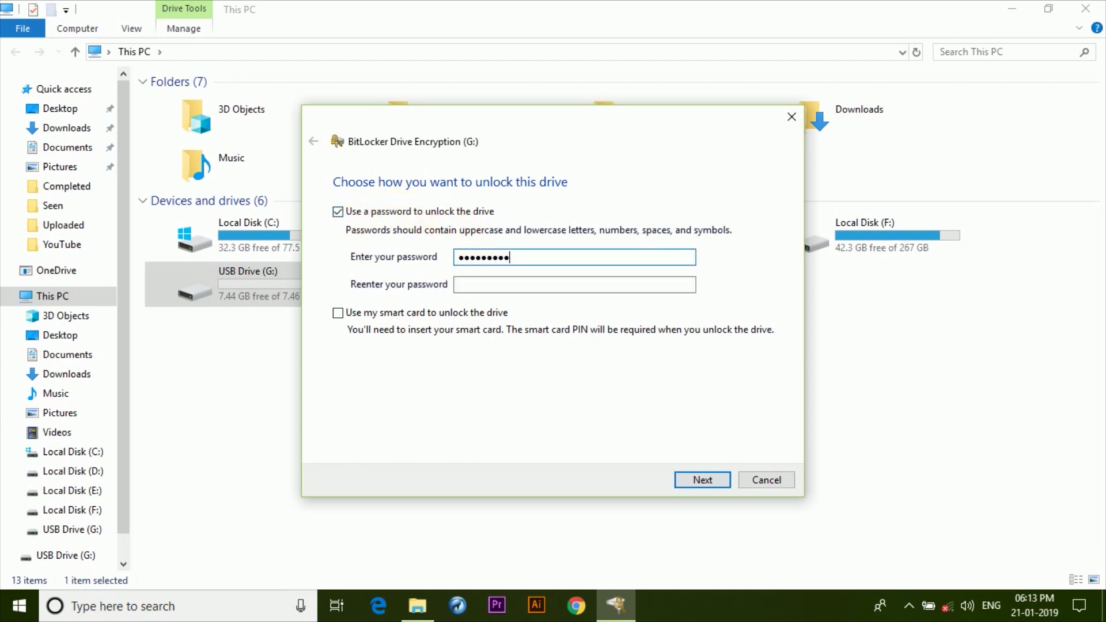
left_click(492, 292)
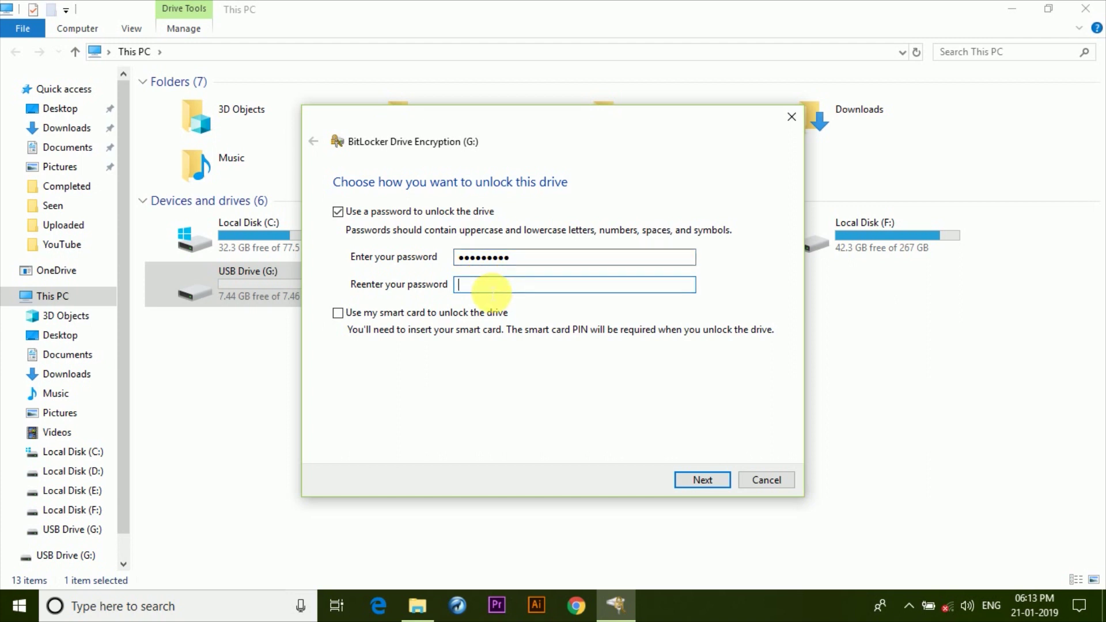
type("*********")
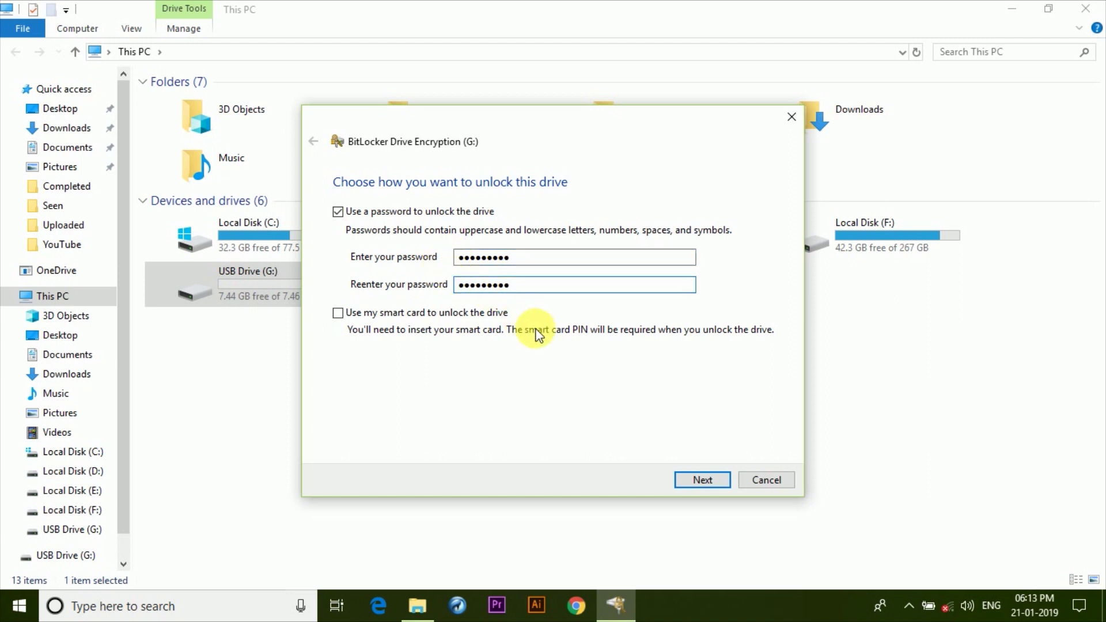
left_click(701, 480)
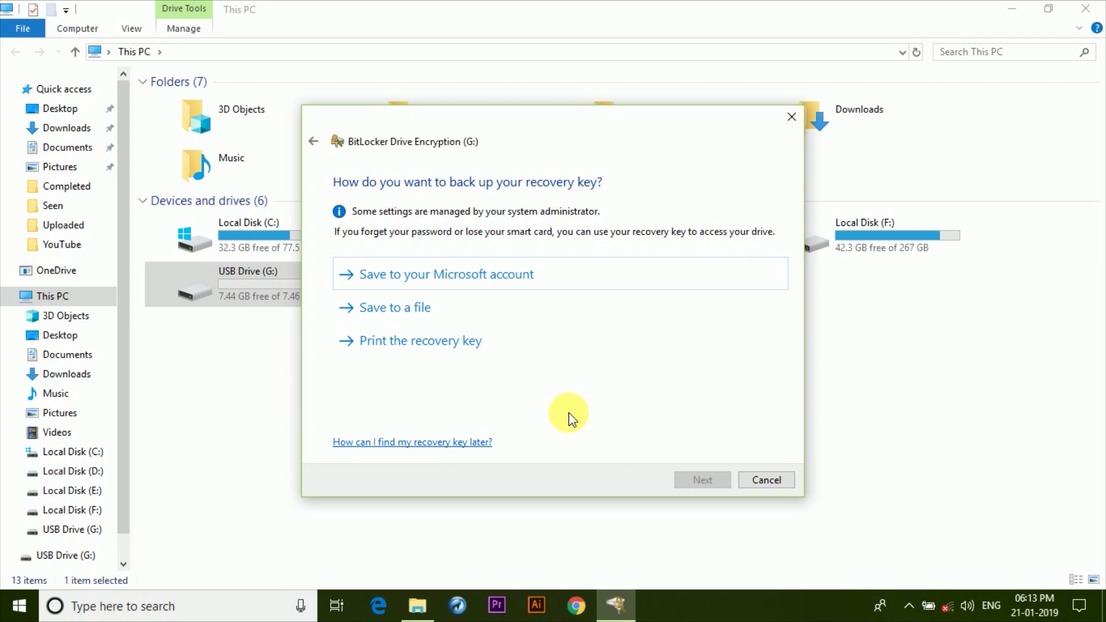
left_click(423, 314)
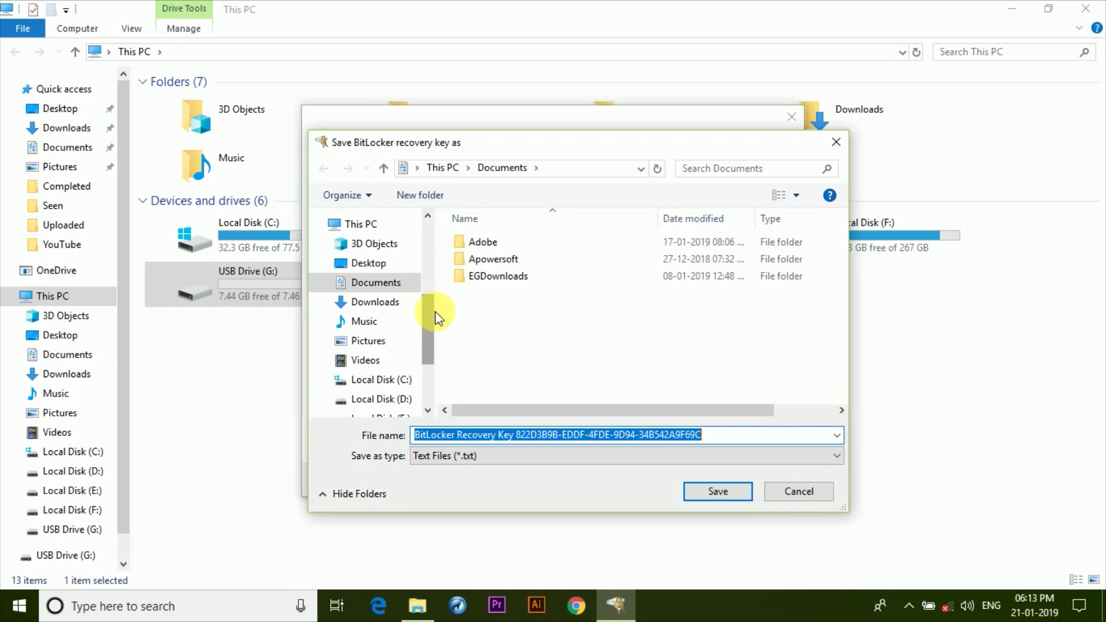
Save the recovery key text file in Documents and continue.
left_click(704, 485)
left_click(703, 478)
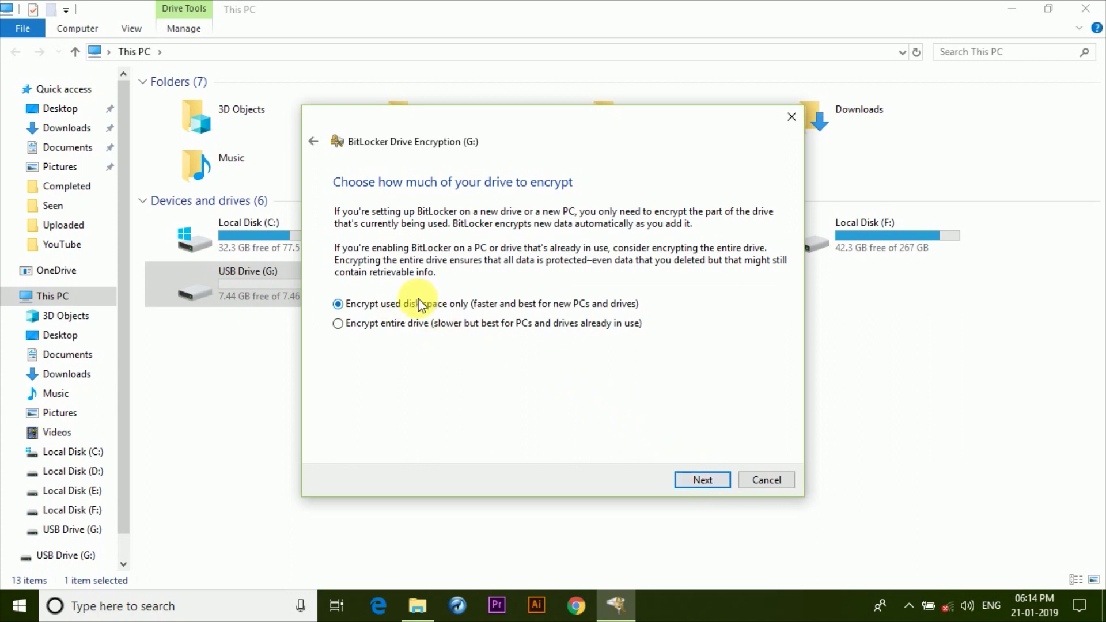
Encrypt only the used space of G: in Compatible mode and dismiss the completion notice.
left_click(690, 476)
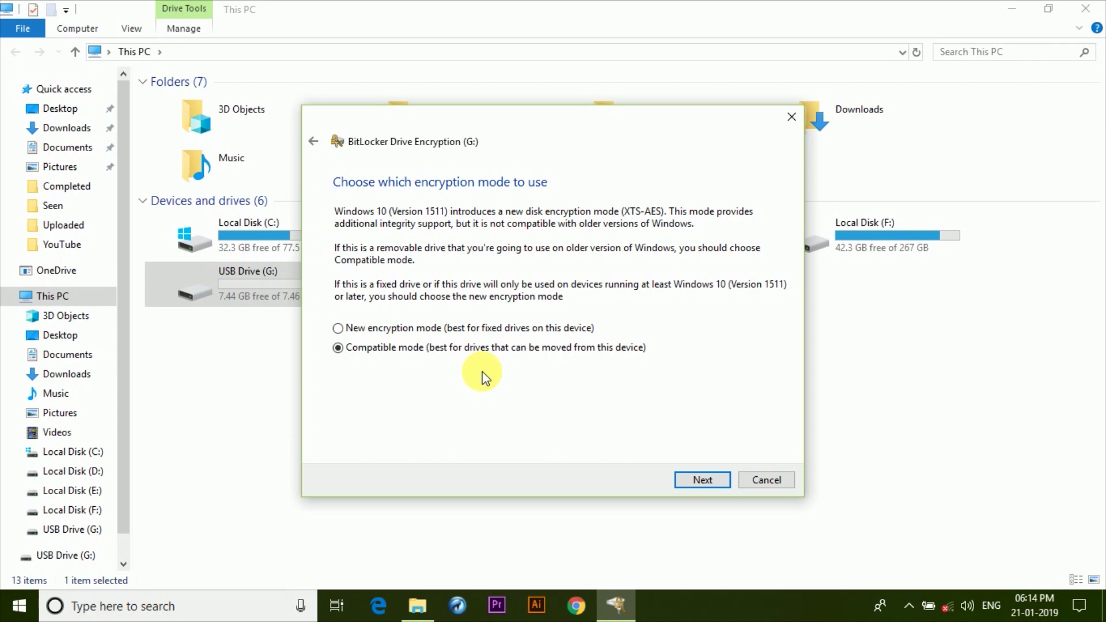
left_click(492, 330)
left_click(494, 349)
left_click(702, 481)
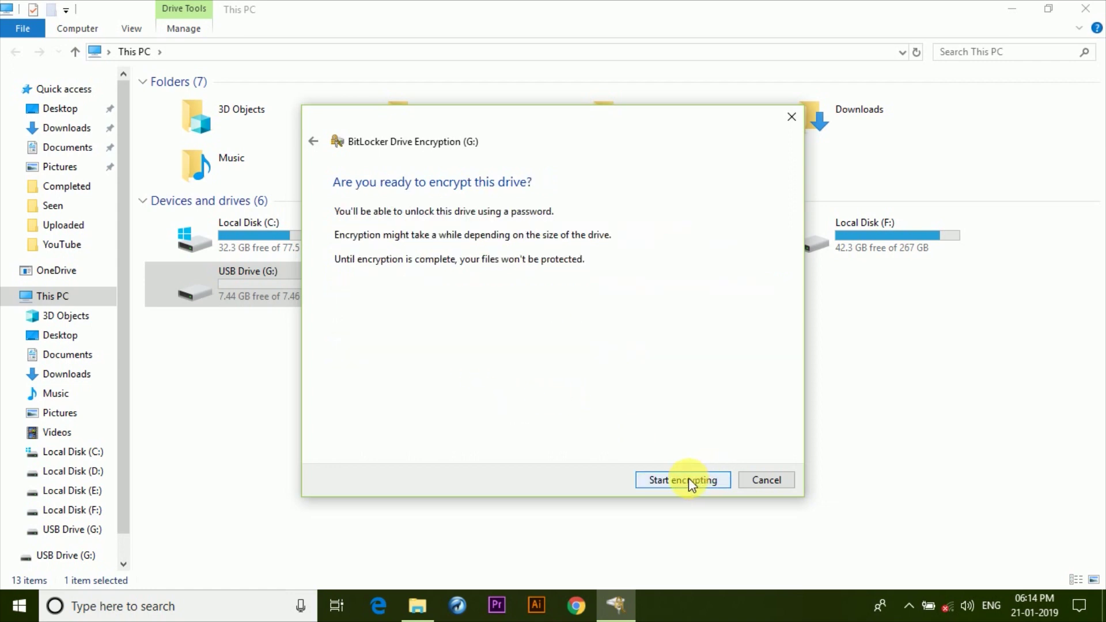
left_click(680, 480)
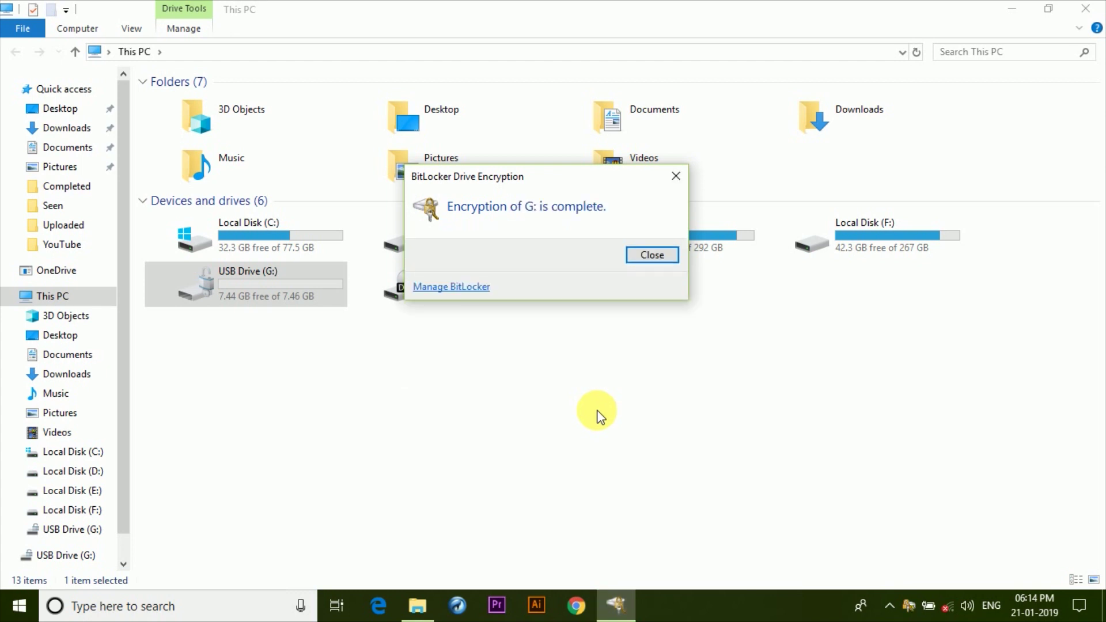
left_click(646, 257)
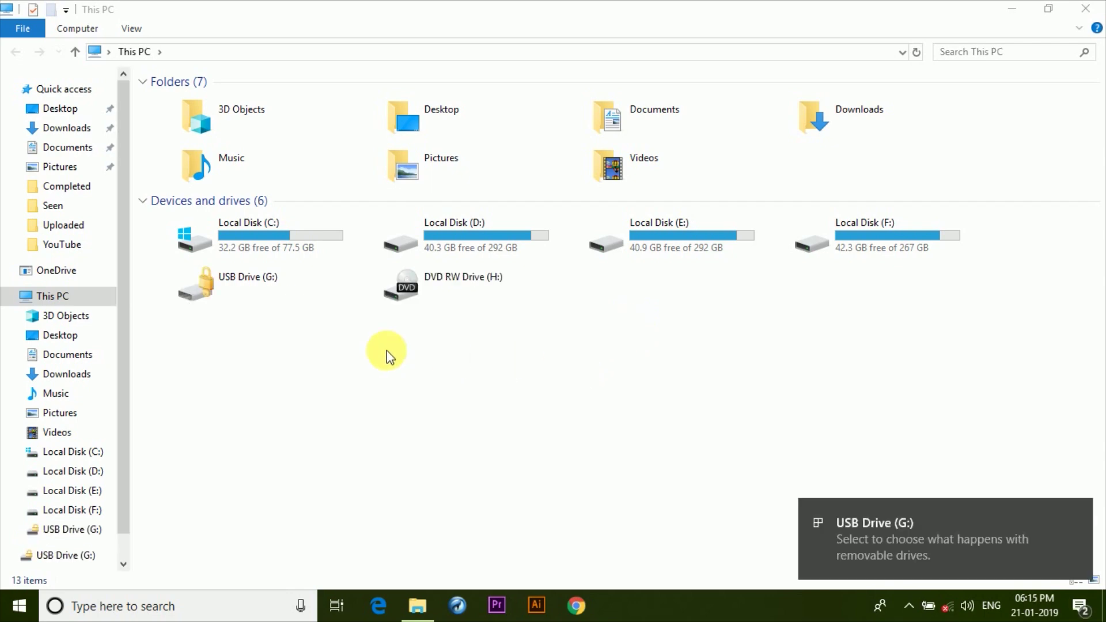
Unlock the reconnected USB Drive (G:) with its BitLocker password.
double_click(247, 280)
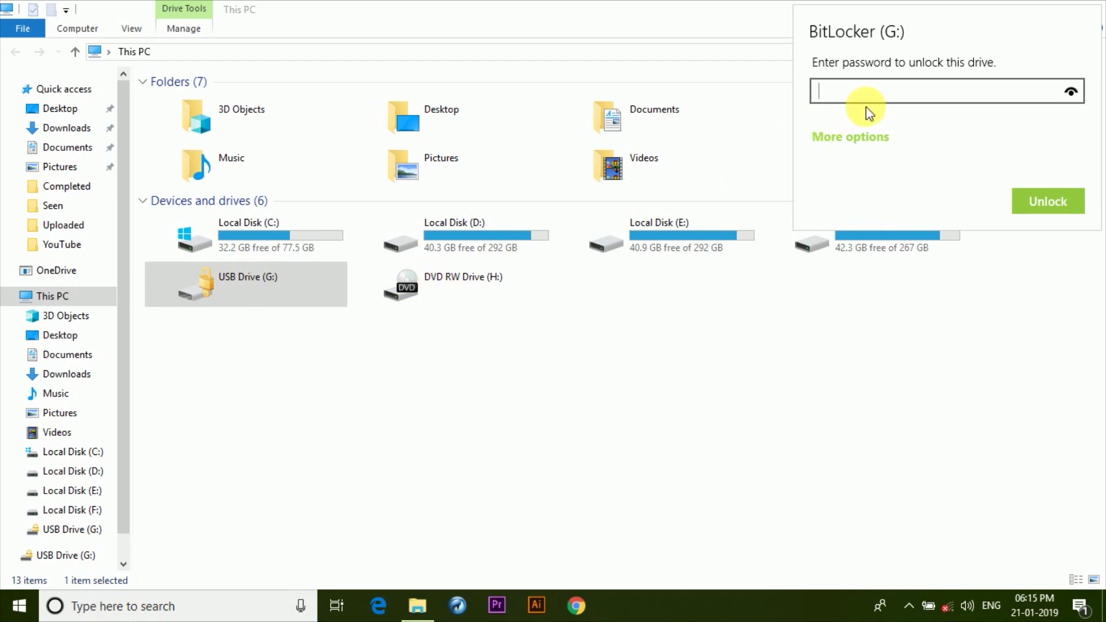
type("••••••••••")
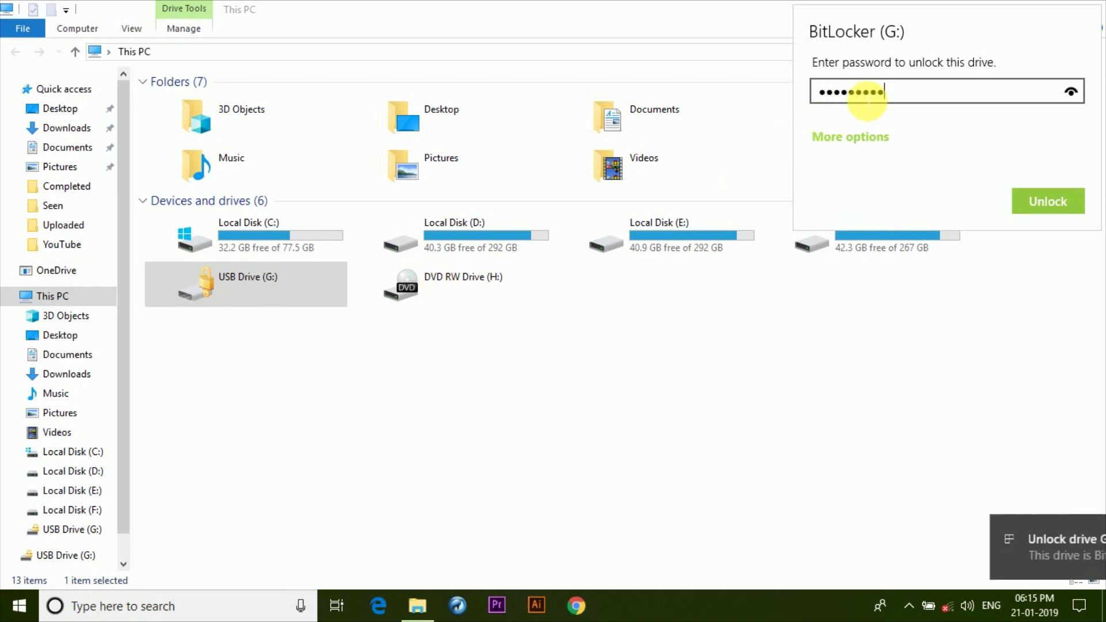
key("Return")
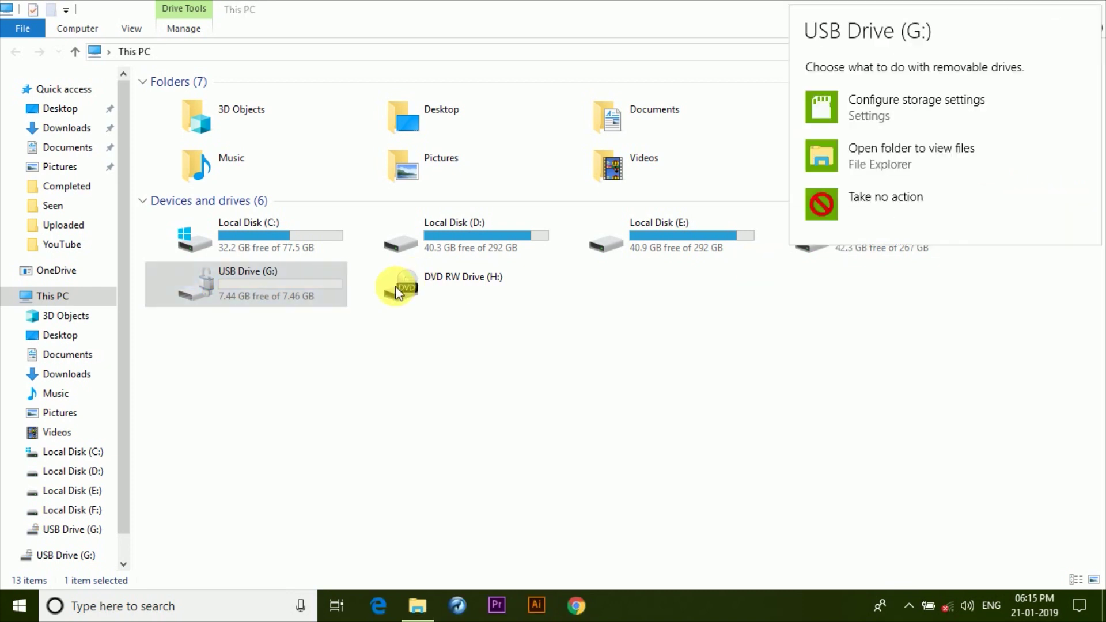
Dismiss the drive prompt, view the file on G:, and go back to This PC.
left_click(254, 291)
double_click(285, 292)
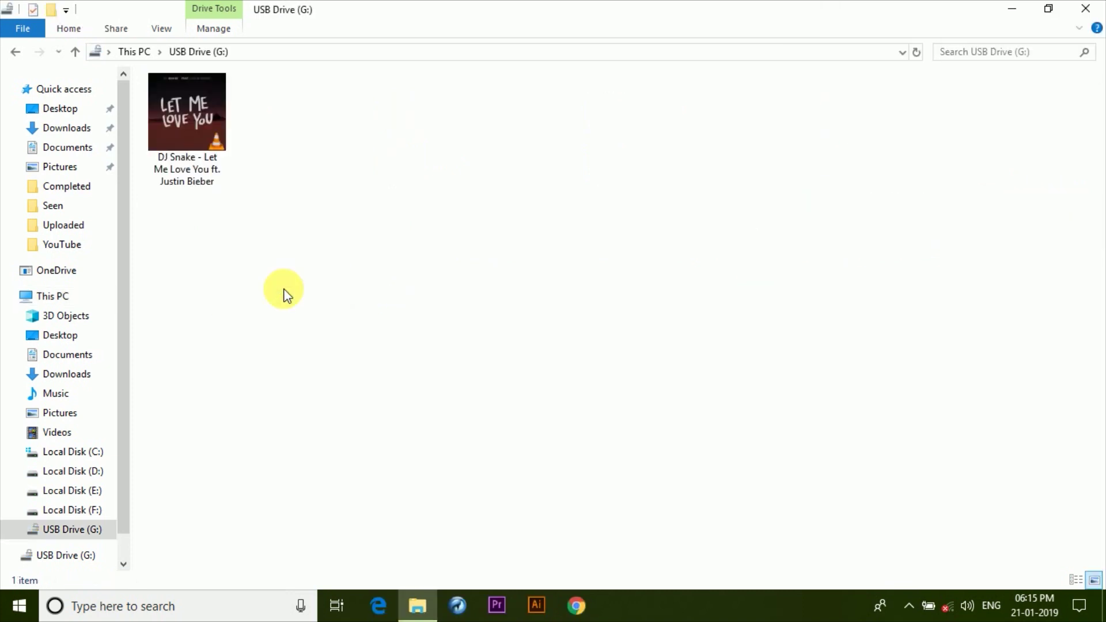
left_click(15, 52)
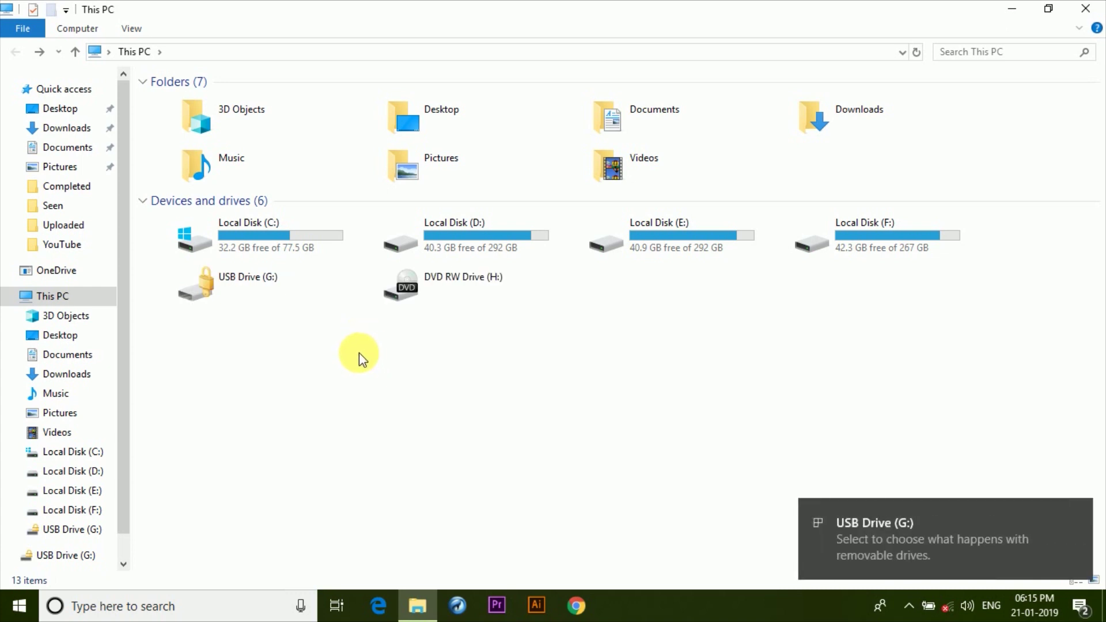
Bring up the G: unlock prompt, reveal More options, then close it.
double_click(254, 289)
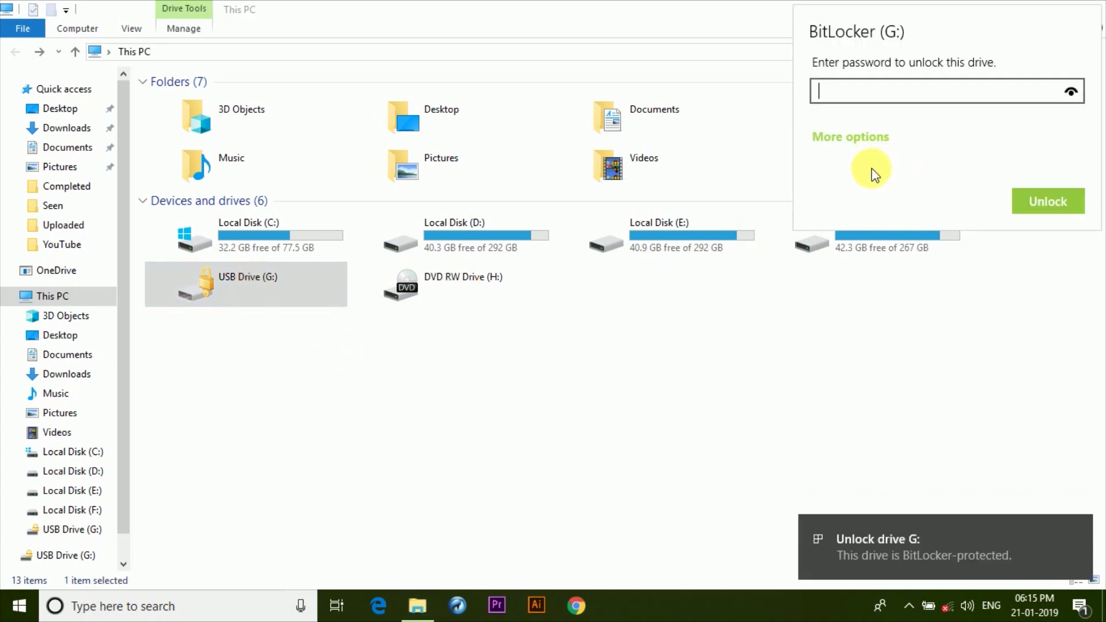
left_click(860, 140)
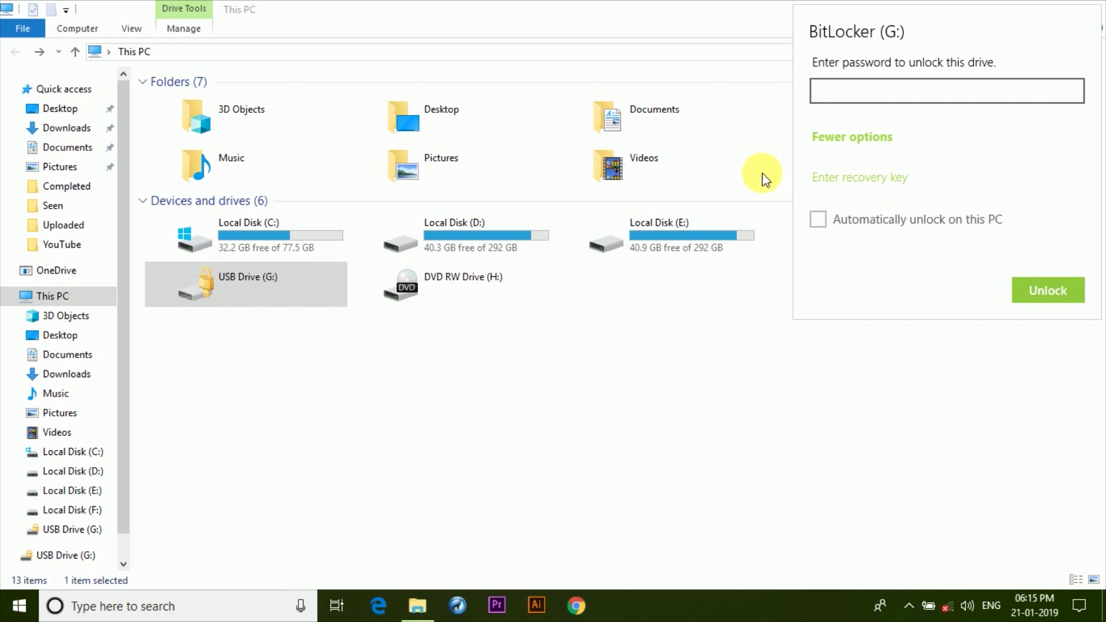
left_click(665, 116)
Open Documents and the saved BitLocker recovery key text file.
left_click(666, 115)
double_click(652, 113)
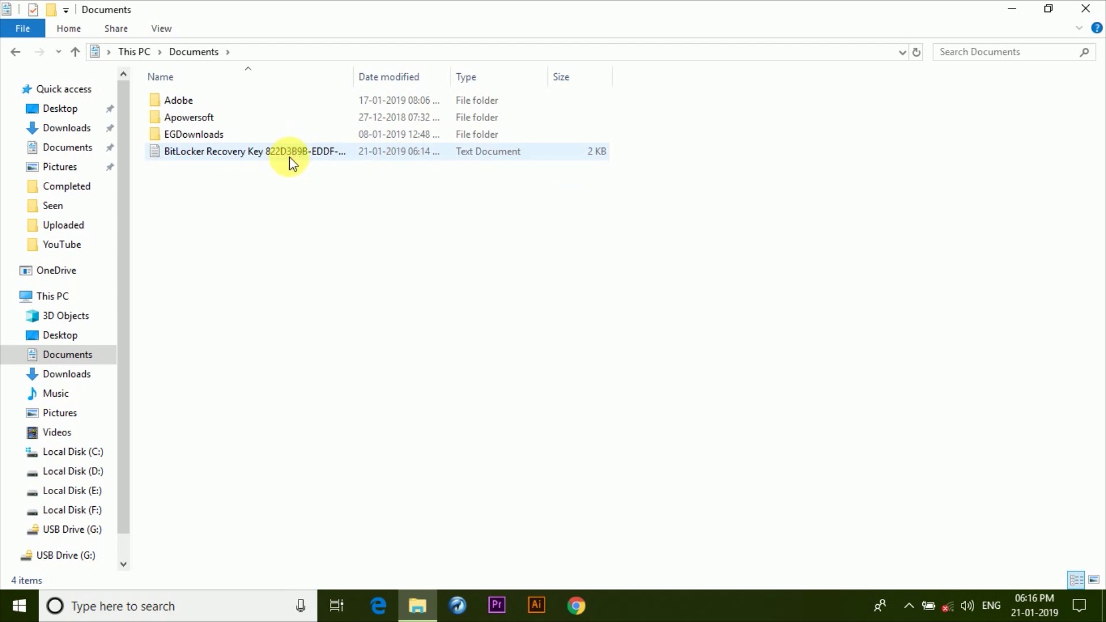
double_click(287, 156)
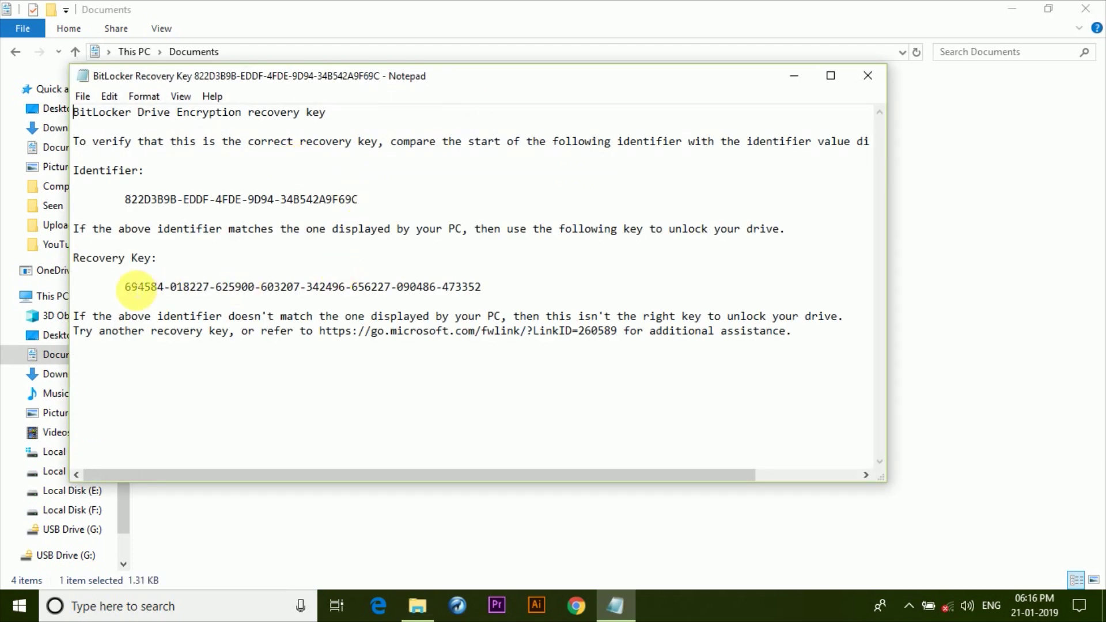
Copy the recovery key digits from Notepad, close the file, and return to This PC.
left_click_drag(126, 287, 474, 293)
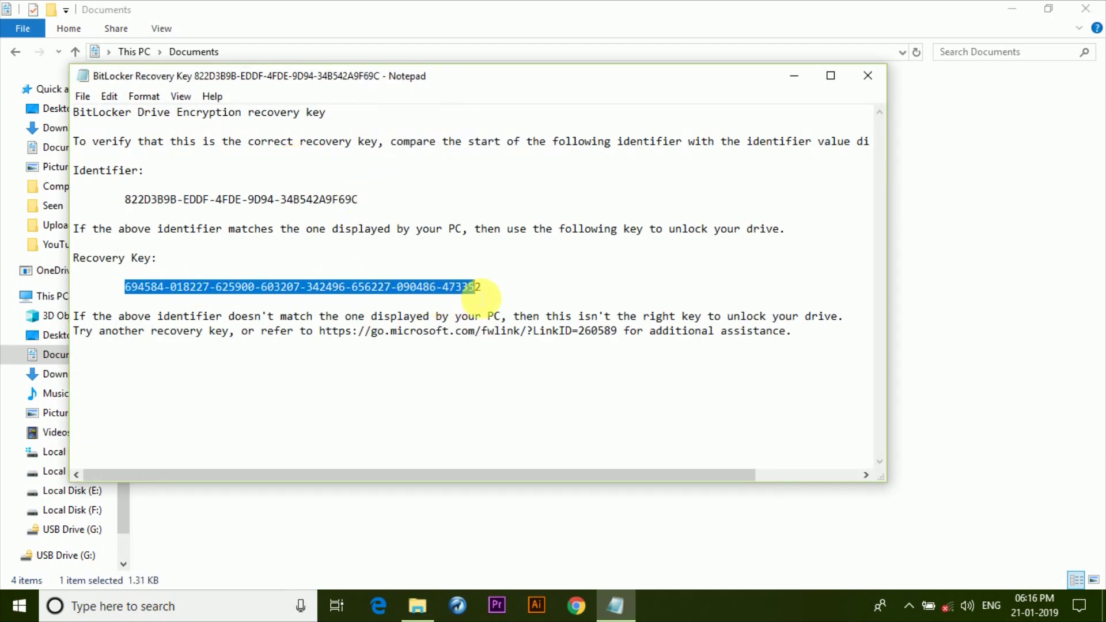
right_click(441, 284)
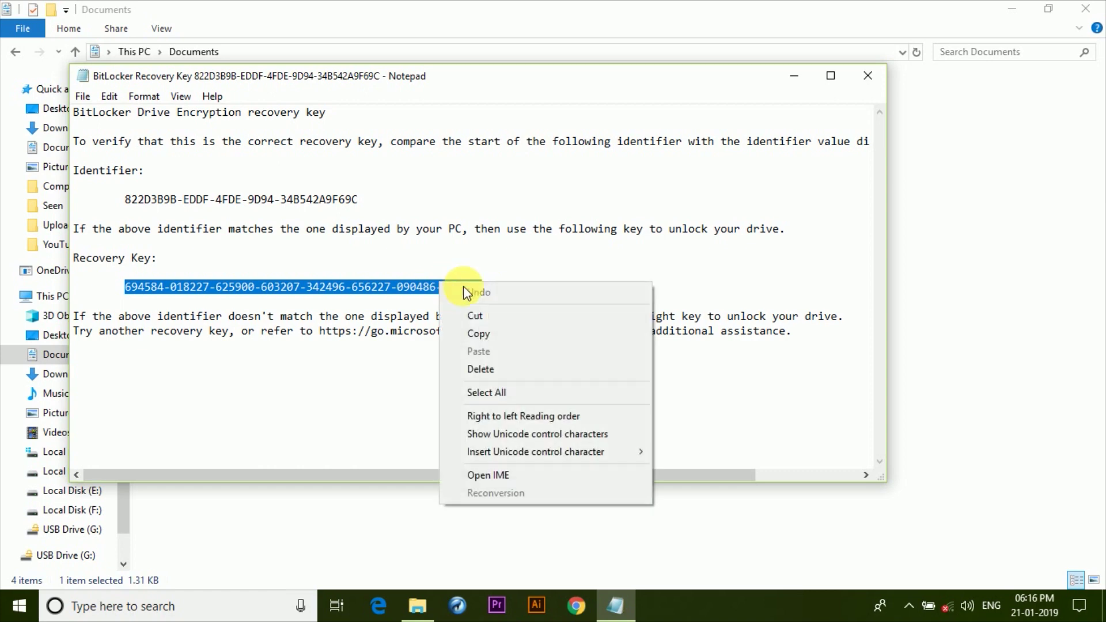
left_click(486, 334)
left_click(873, 81)
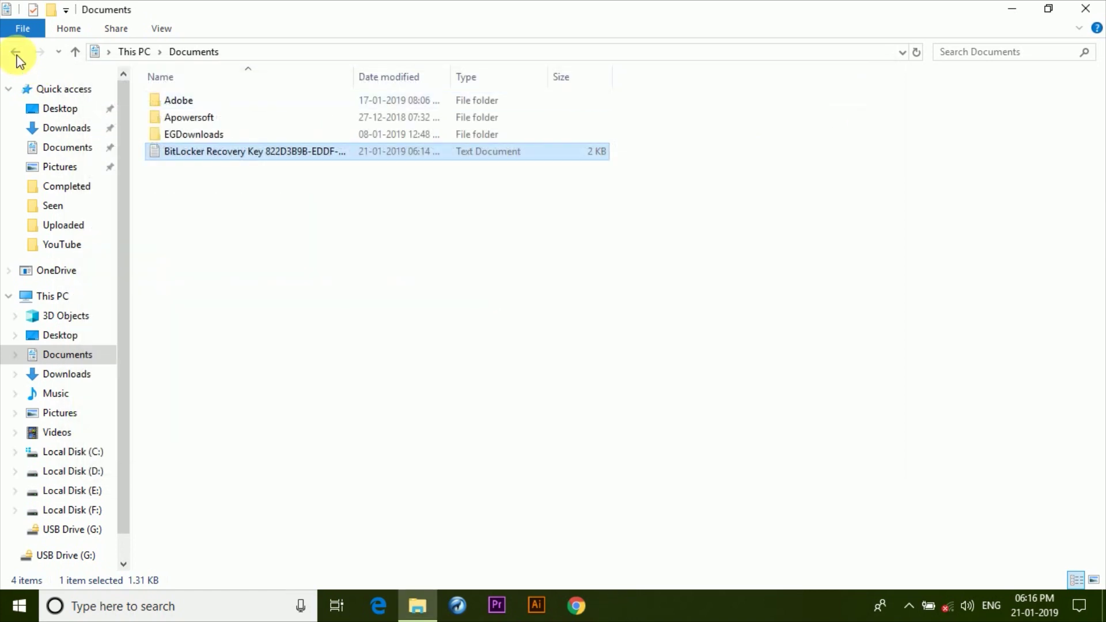
left_click(14, 52)
Unlock USB Drive (G:) by pasting the copied recovery key under More options.
double_click(275, 280)
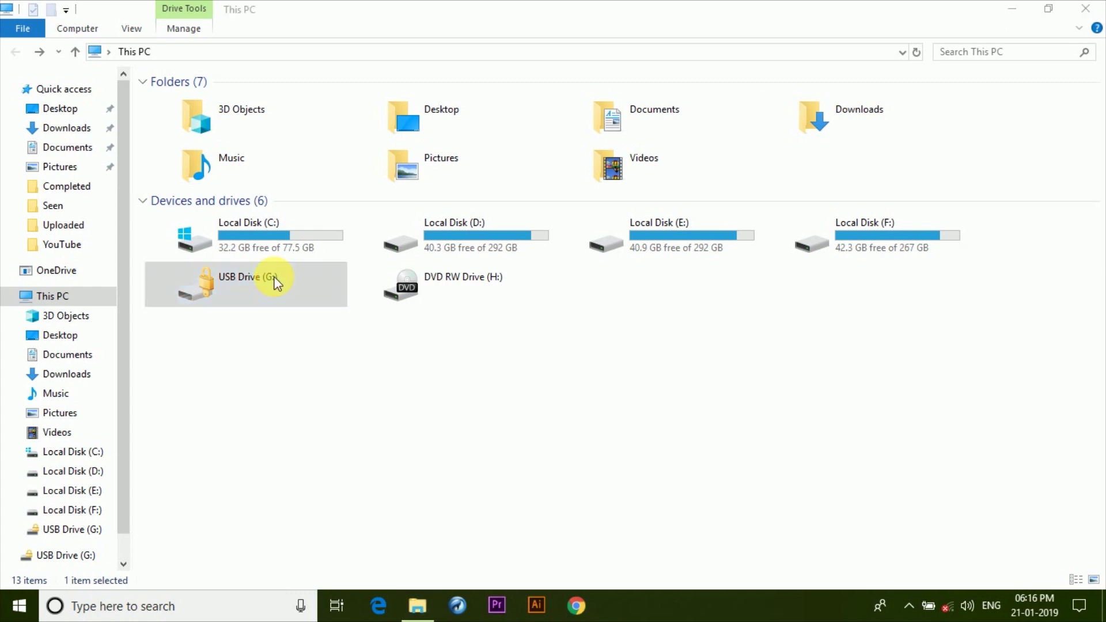
left_click(830, 136)
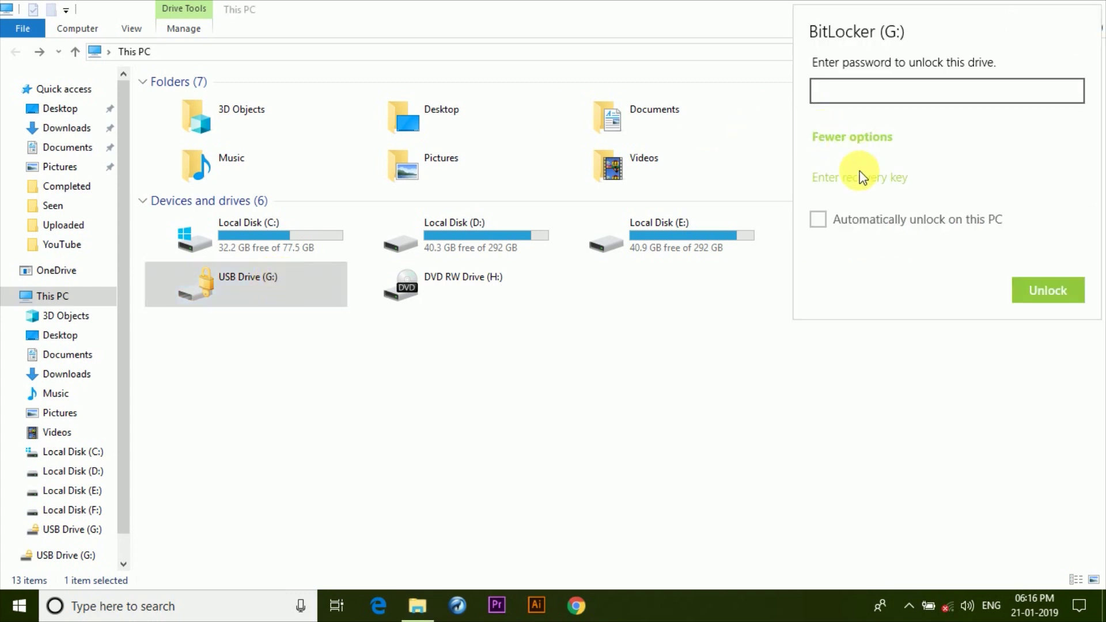
left_click(857, 178)
key("ctrl+v")
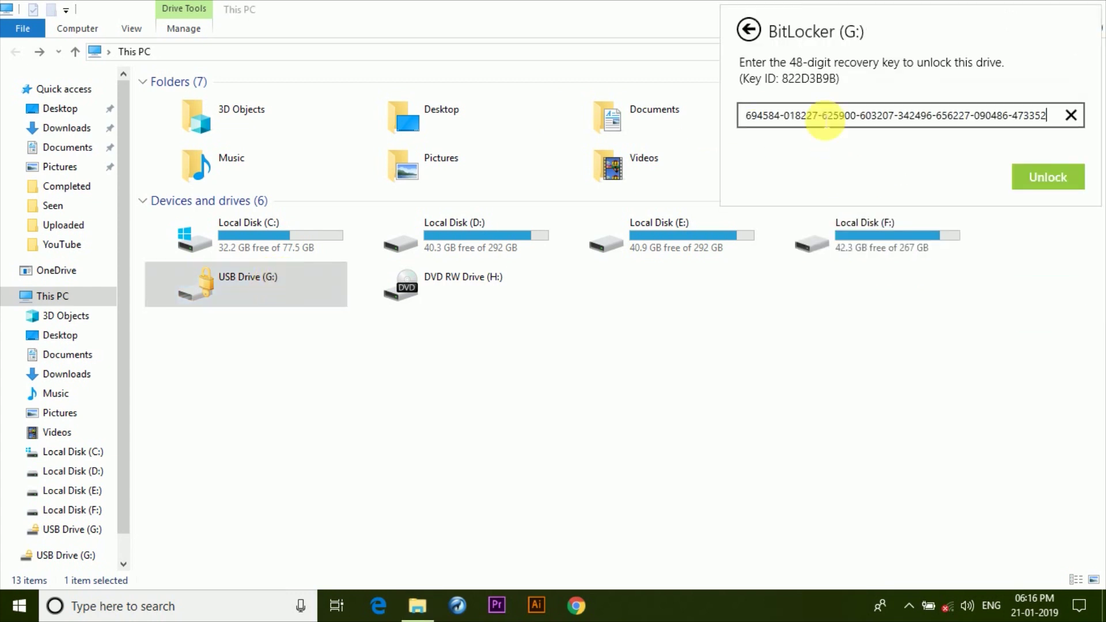
left_click(1033, 172)
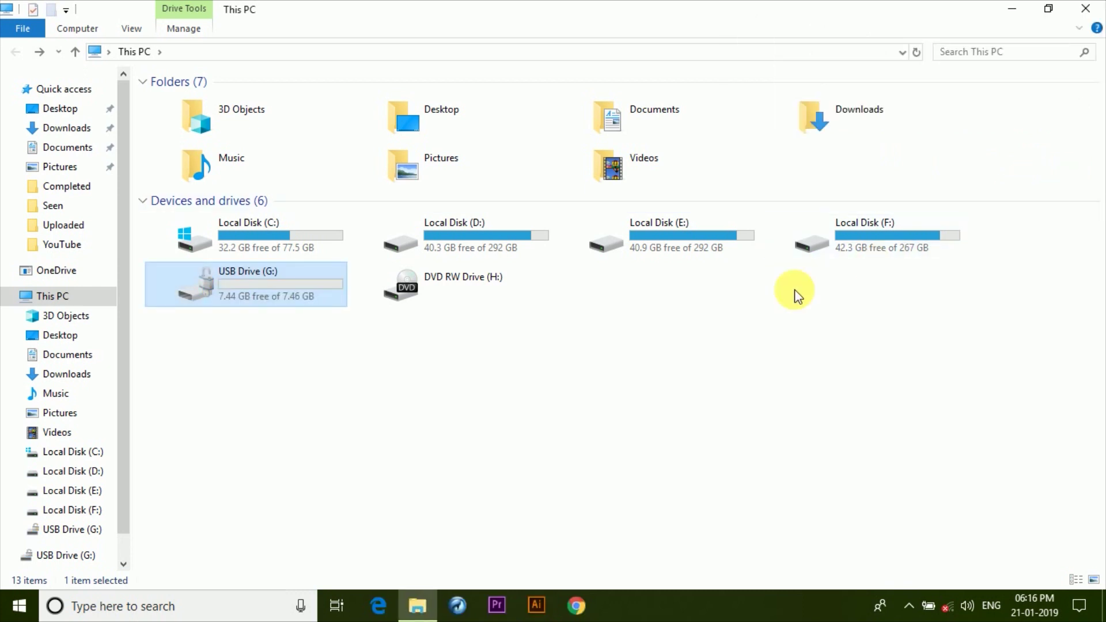
Open Manage BitLocker from G:'s menu and confirm Turn off BitLocker to decrypt it.
right_click(267, 287)
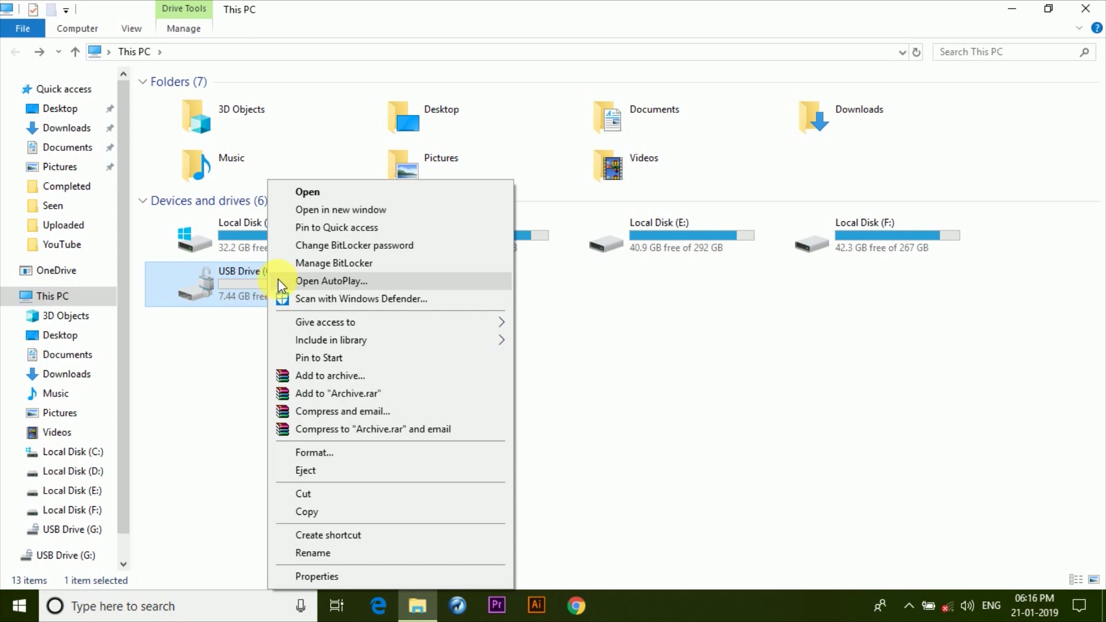
left_click(322, 264)
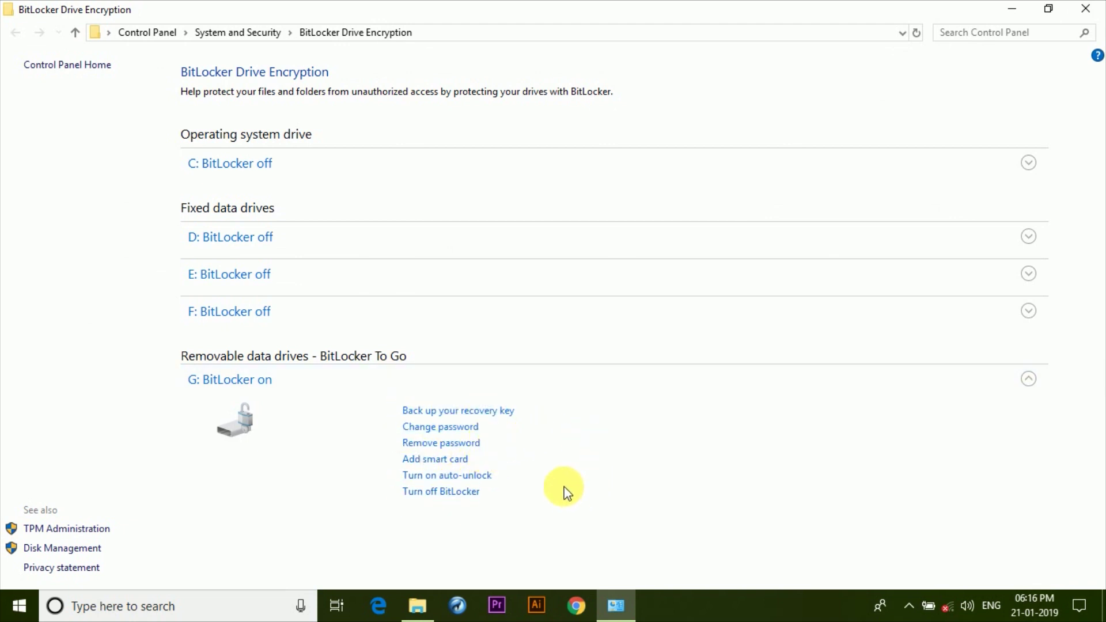
left_click(475, 495)
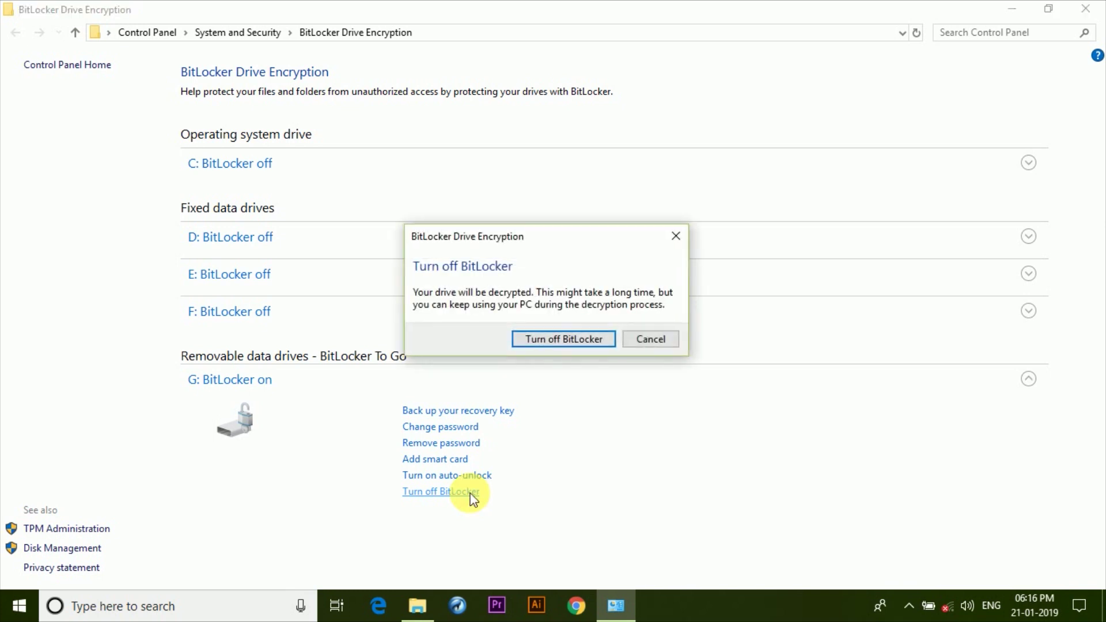
left_click(564, 340)
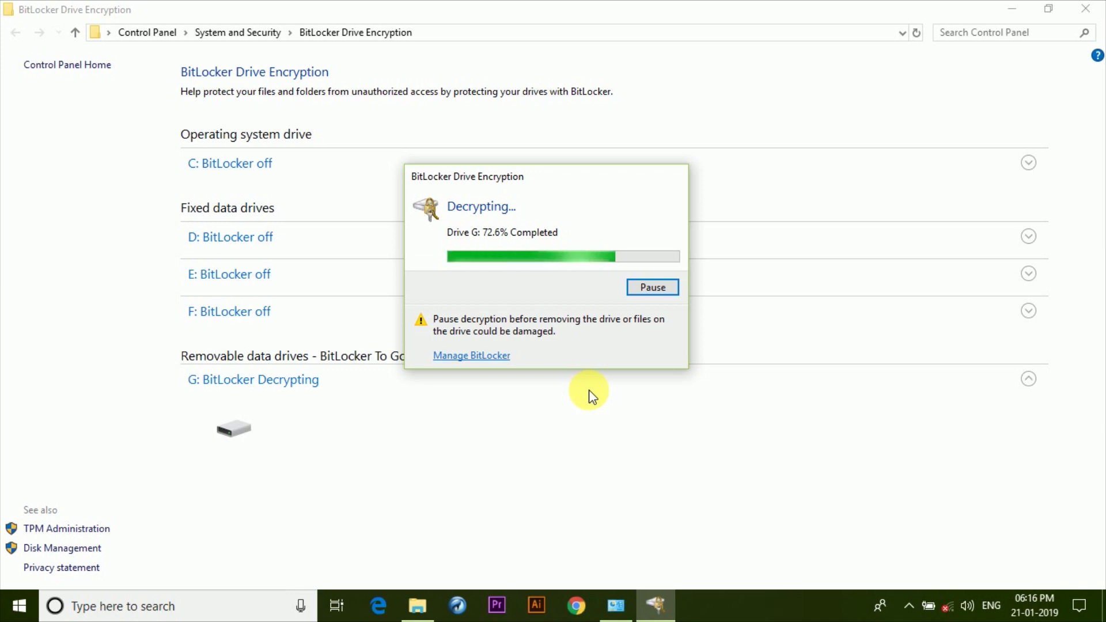
Dismiss the decryption-complete notice, confirm USB Drive (G:) opens without a password, and return to This PC.
left_click(1085, 9)
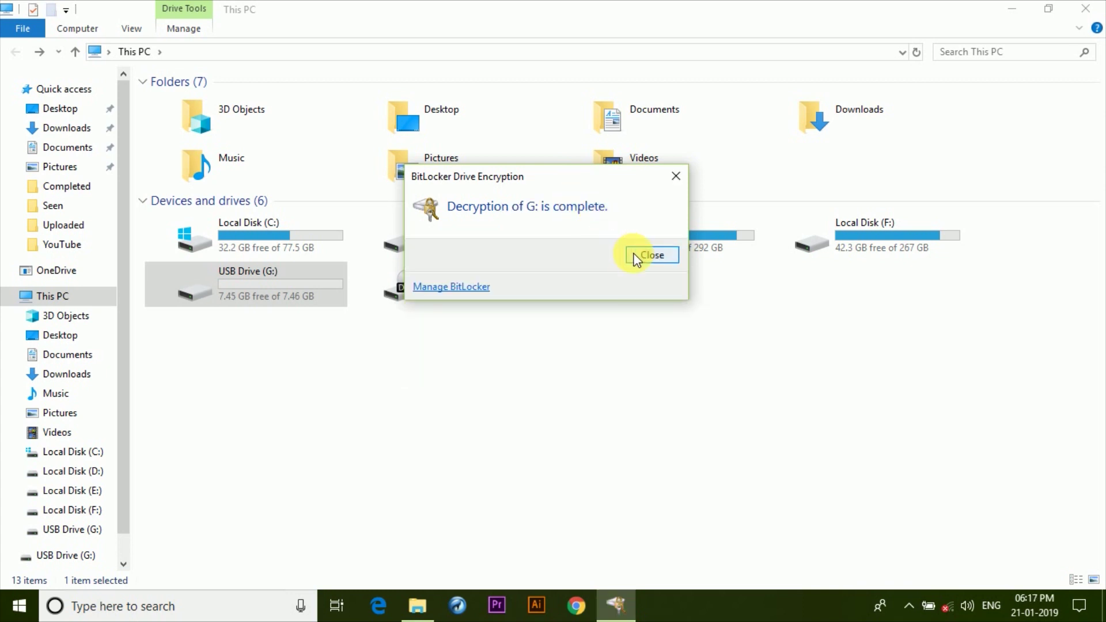
left_click(636, 259)
left_click(447, 340)
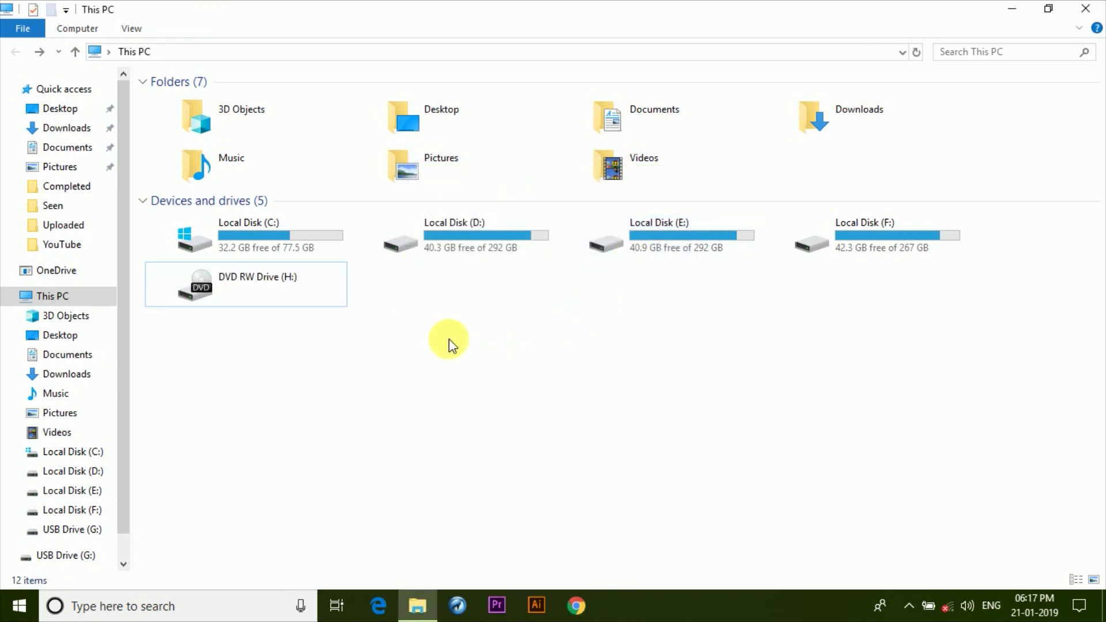
double_click(295, 285)
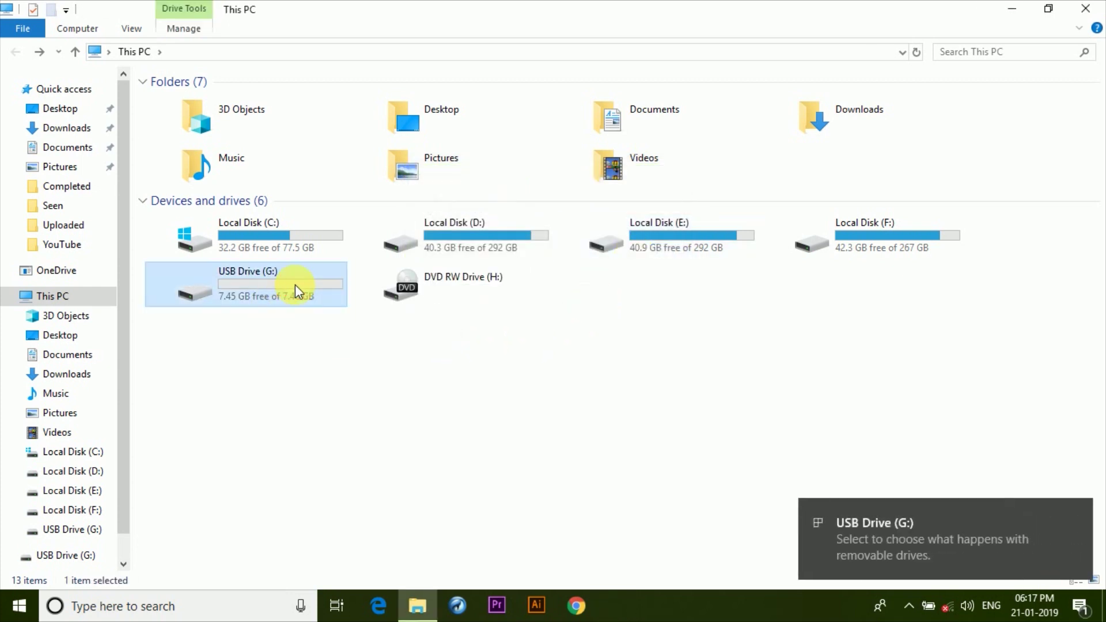
left_click(14, 50)
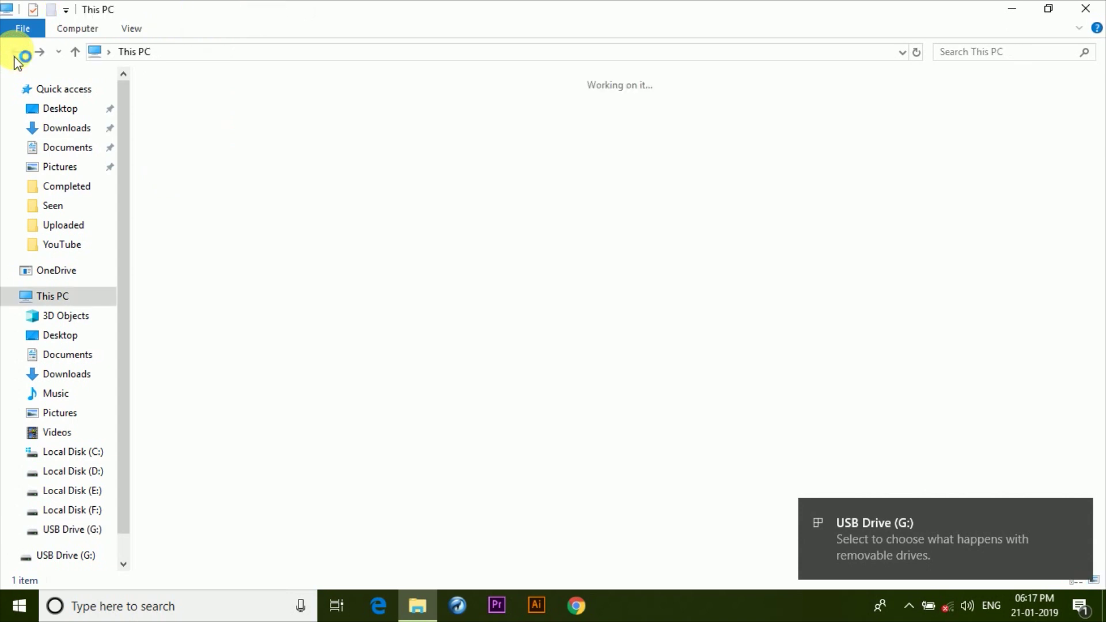